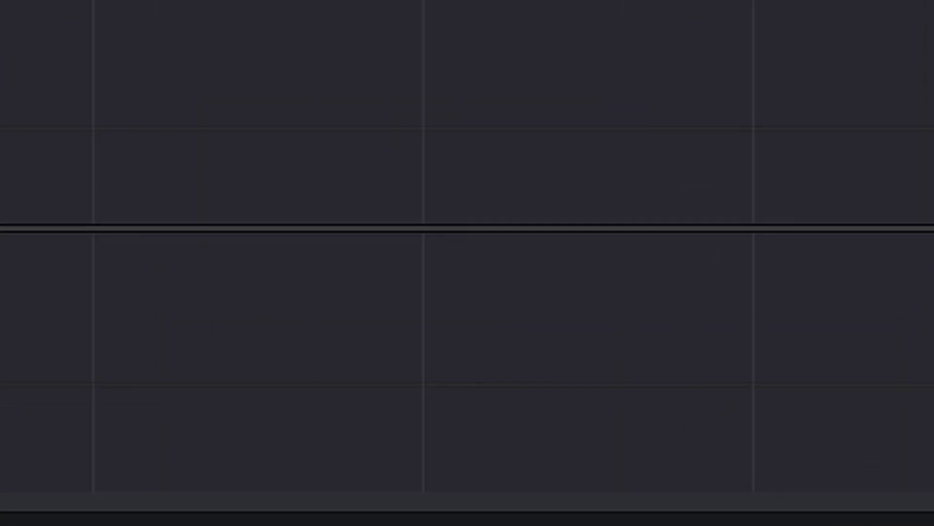
- Set the timeline resolution to 2048 x 871 and bring the climber EXR clip into Fusion
key(shift+9)
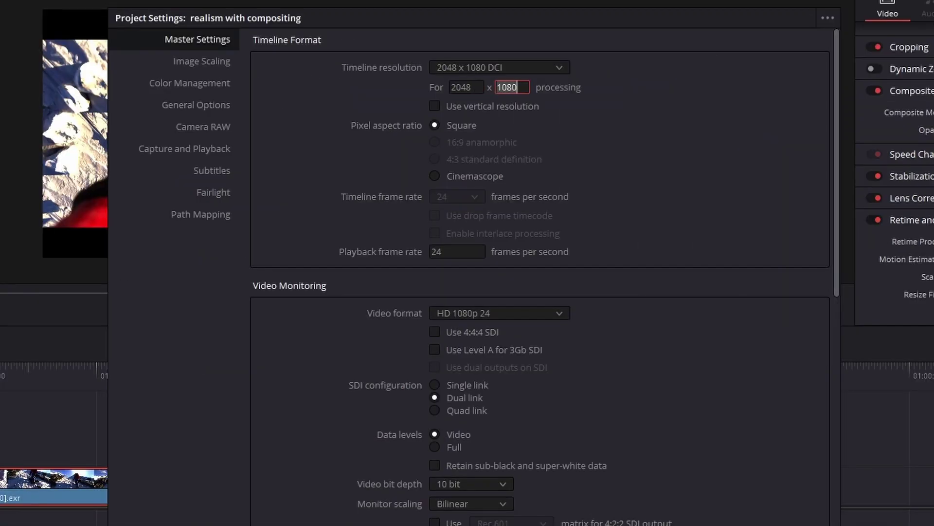
key(Return)
key(shift+5)
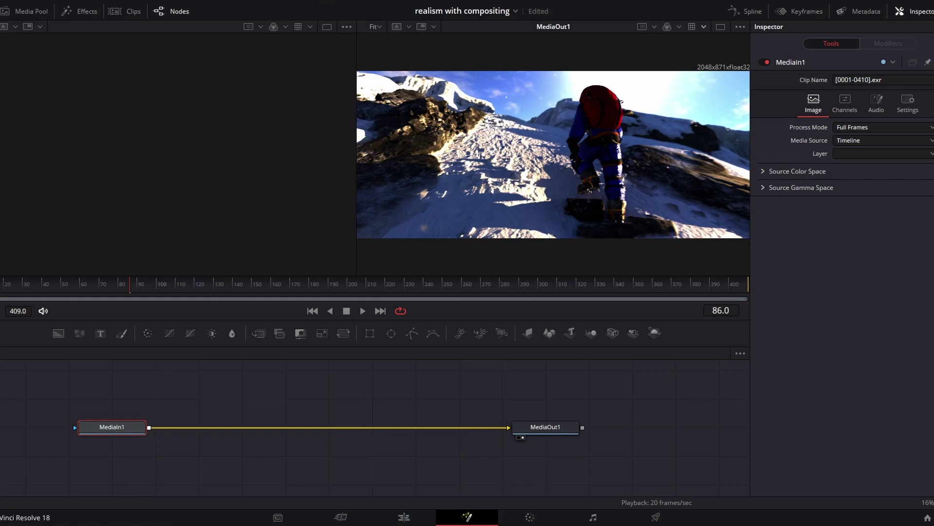
- Apply the EXR LUTS > linear_EXR_to_rec709 LUT to the Fusion viewer
click(704, 27)
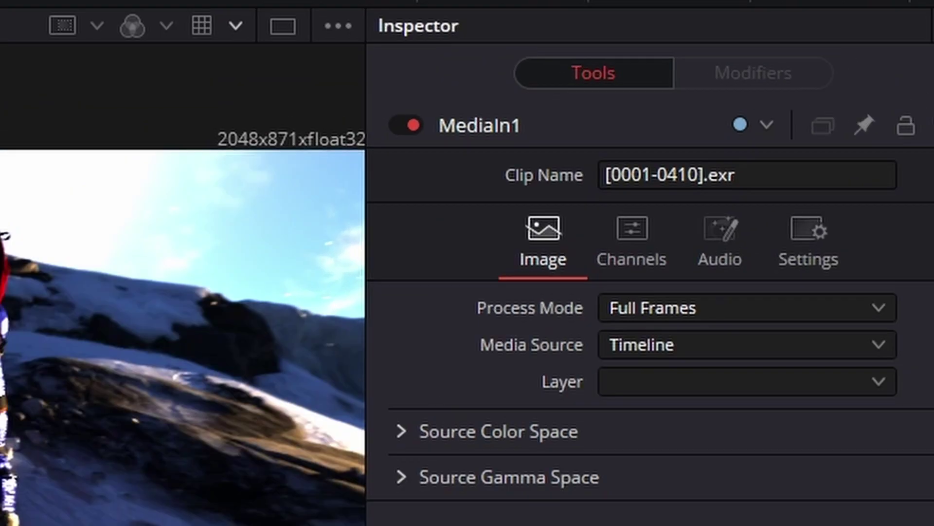
click(704, 26)
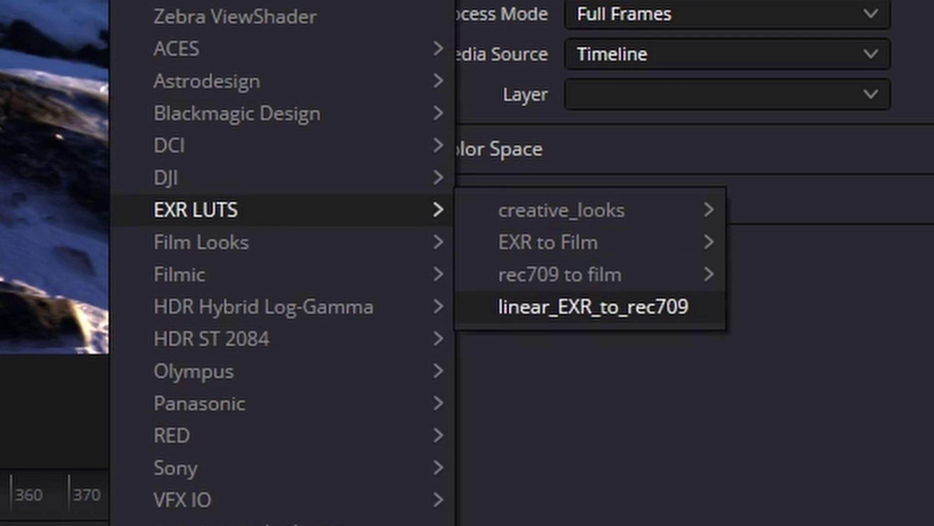
click(592, 306)
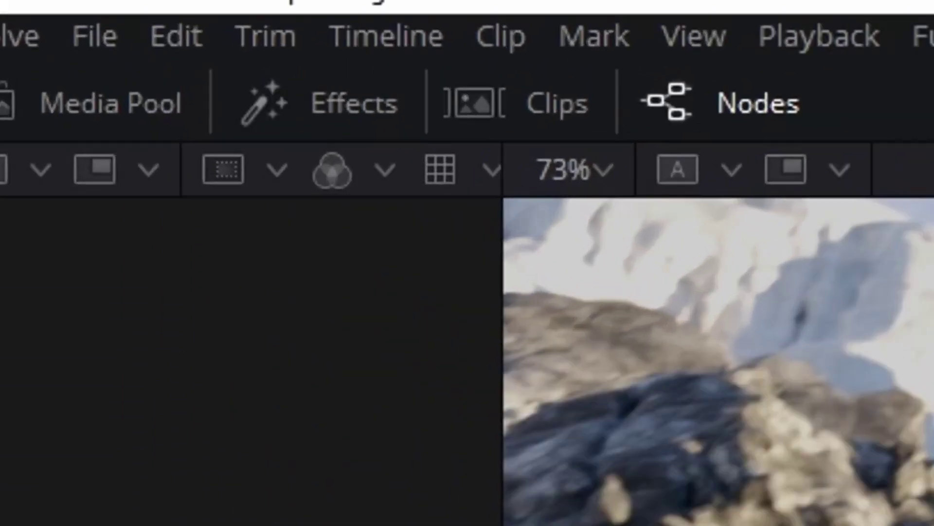
- Add Chromatic Aberration after the climber render, followed by a Glow with gain 0.341
click(82, 11)
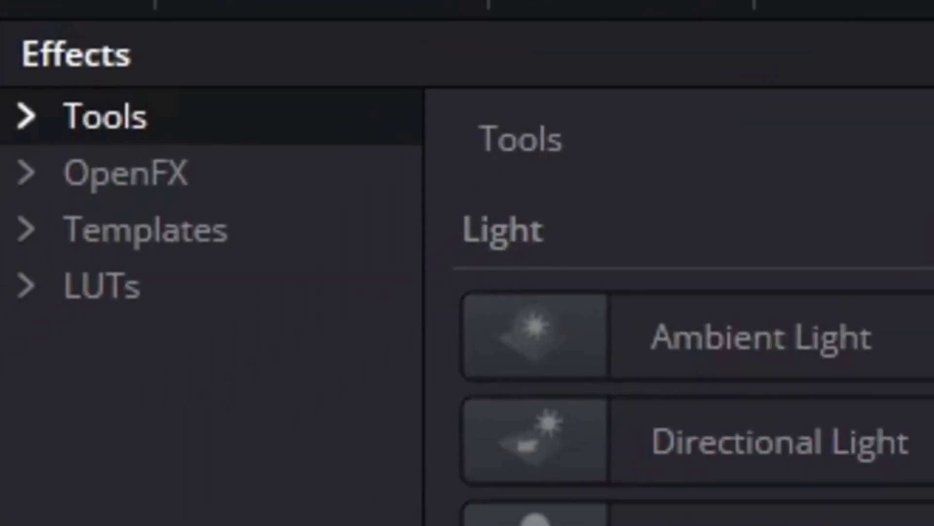
click(5, 59)
click(721, 102)
text(chrom)
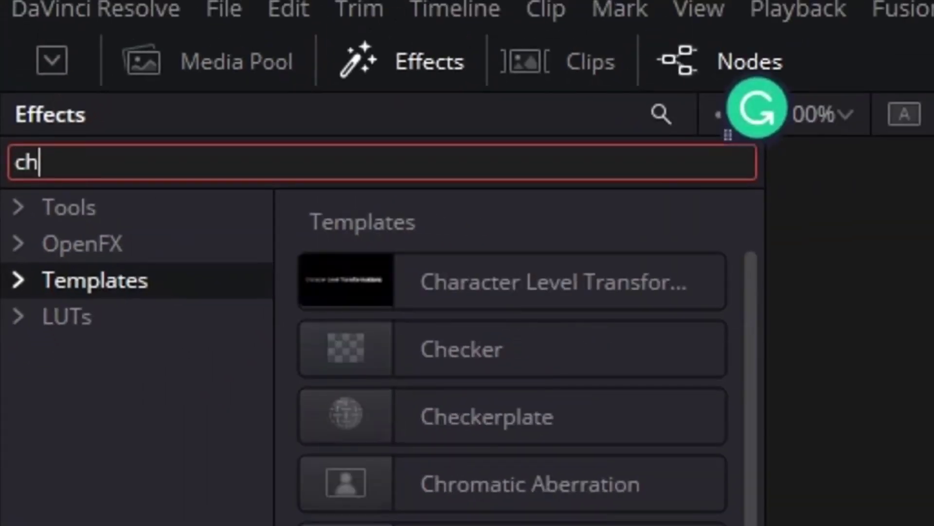
double_click(511, 281)
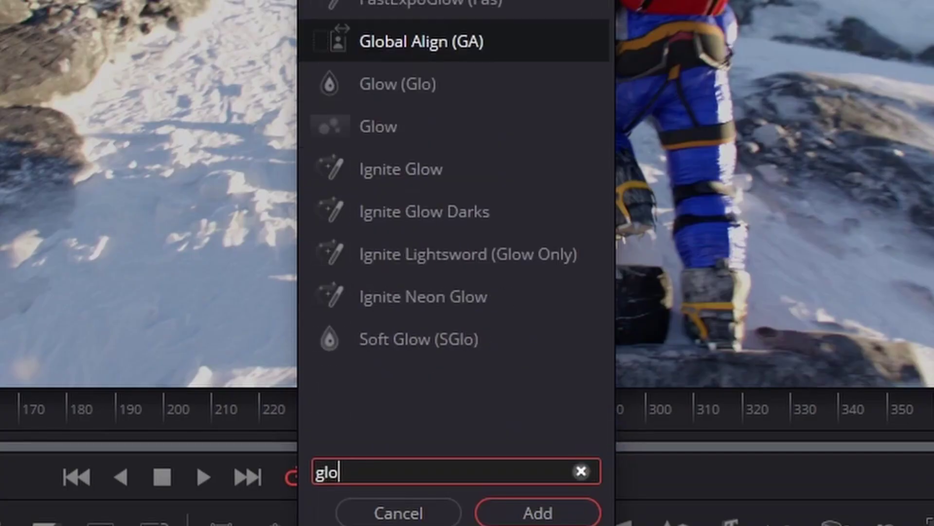
text(w)
key(Return)
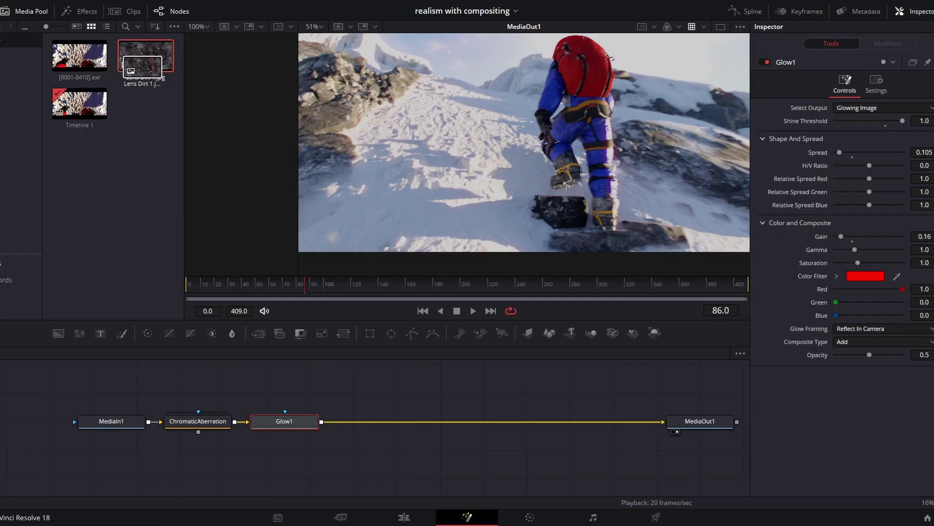
- Bring Lens Dirt 1.jpg into the composite and scale it to 0.539
drag(145, 56, 420, 418)
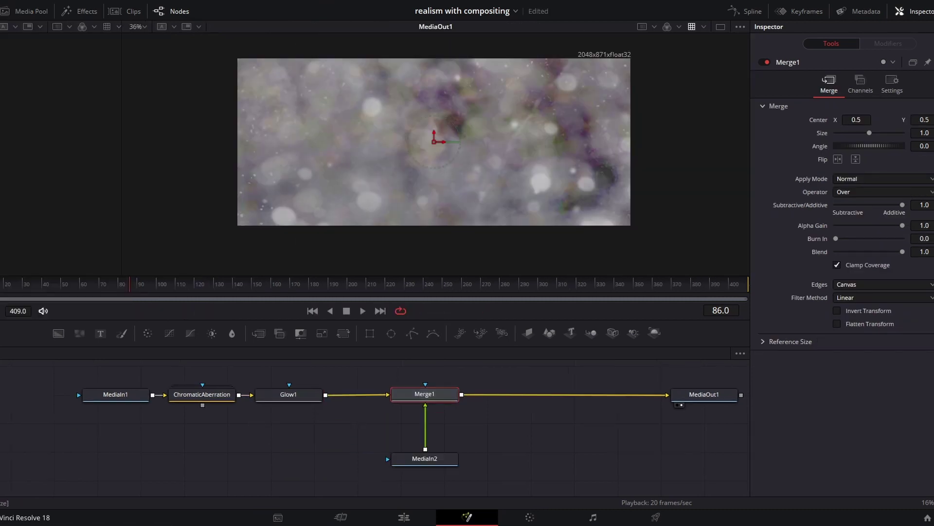
drag(925, 132, 903, 133)
scroll(425, 428, down, 2)
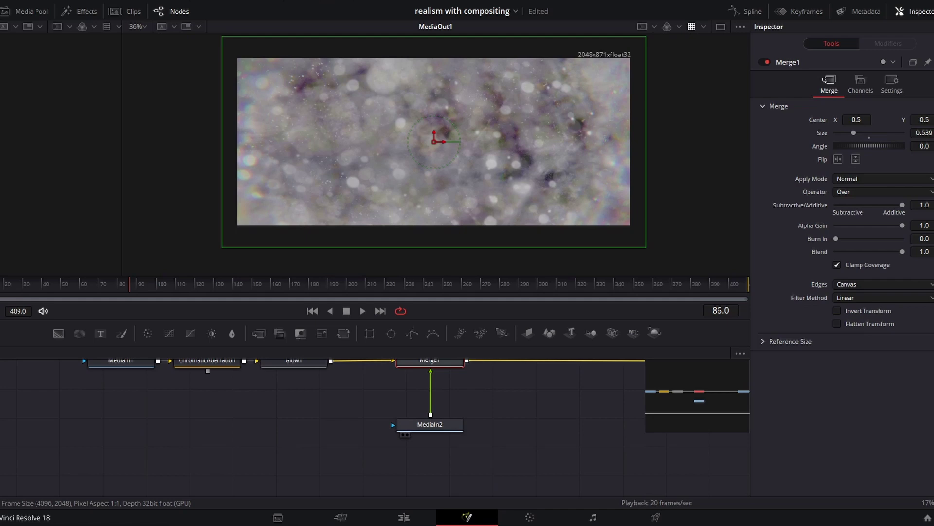
- Add a Color Space Transform to the lens dirt image converting sRGB to Linear
click(410, 418)
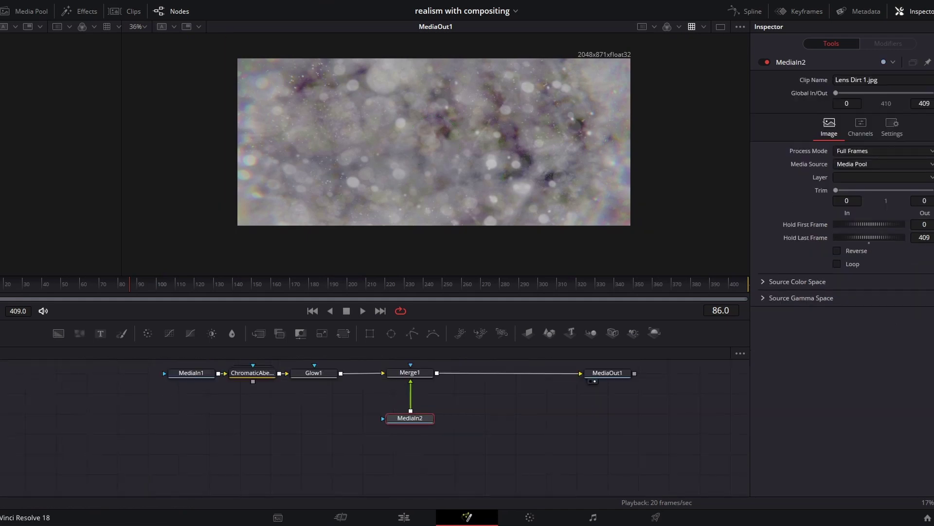
key(shift+space)
text(Color Space Transform)
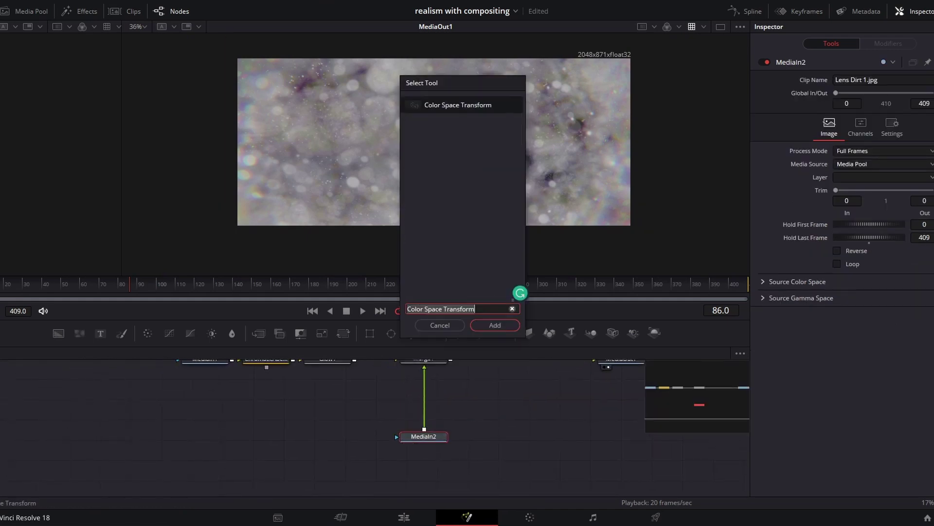
key(Return)
click(871, 133)
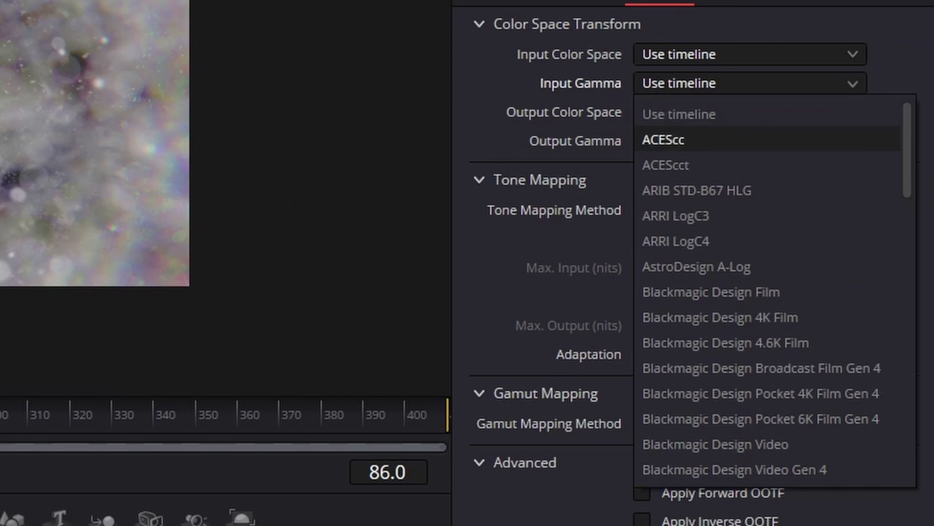
scroll(847, 309, down, 5)
scroll(768, 341, down, 8)
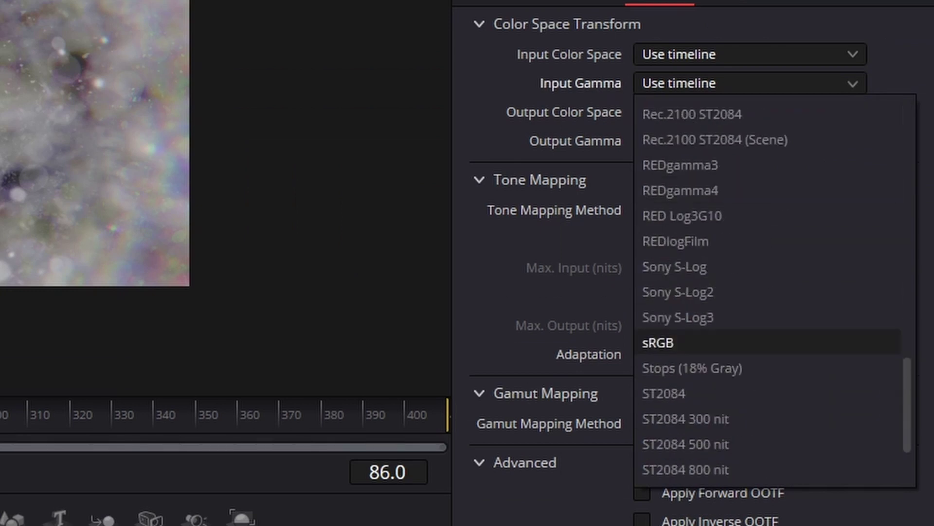
click(681, 340)
click(853, 140)
click(681, 340)
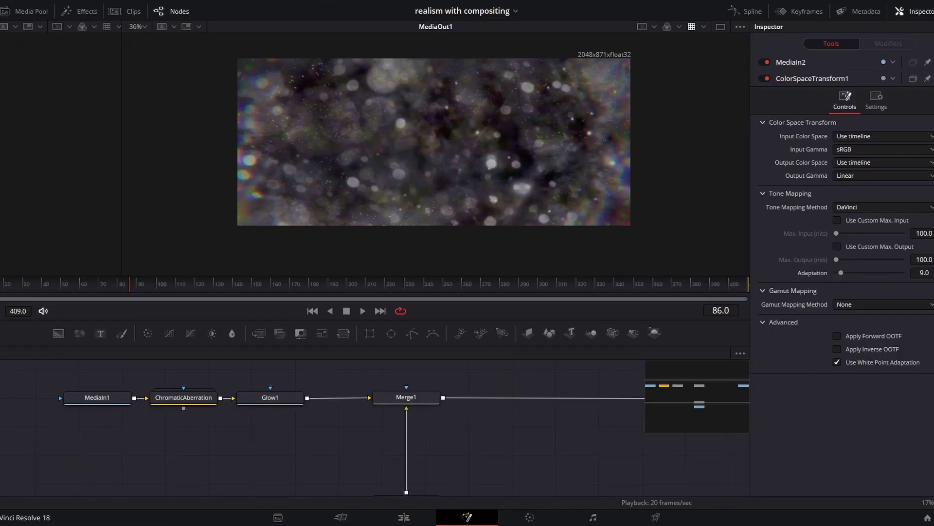
- Set Merge1's Apply Mode to Screen
click(406, 397)
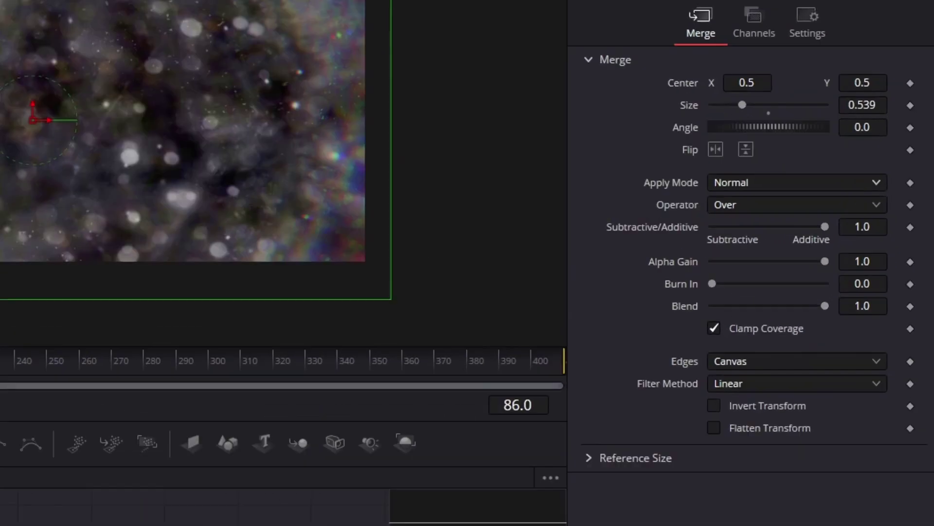
click(876, 179)
click(849, 203)
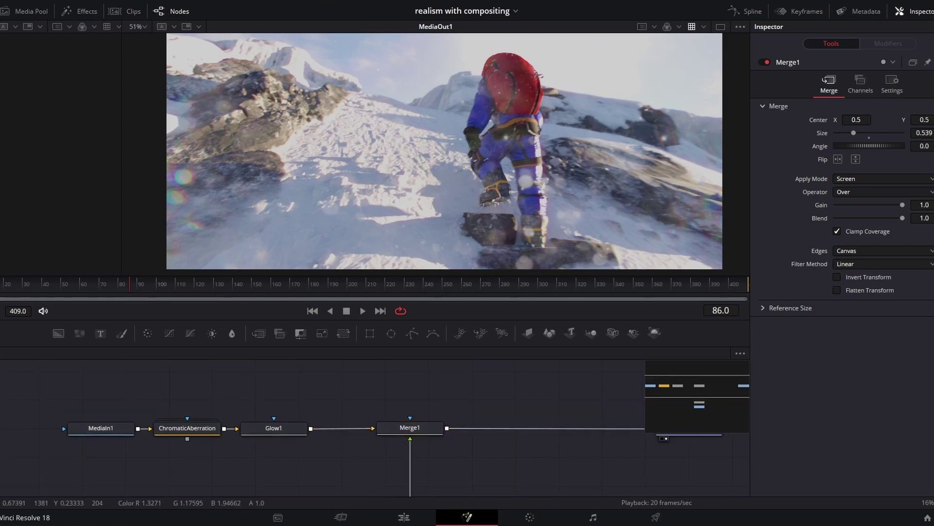
- Add a Luma Keyer fed by Glow1 and raise its Low threshold to isolate highlights
key(shift+space)
text(lum)
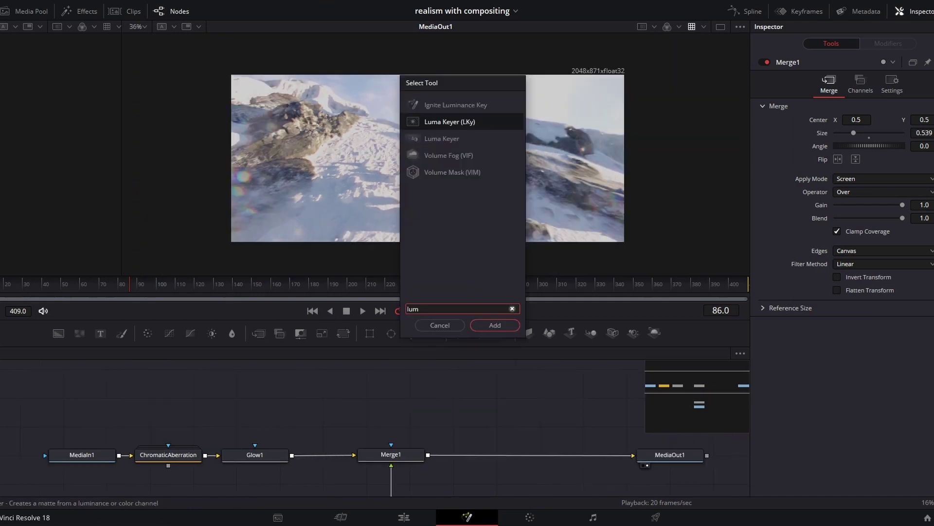
key(Return)
drag(367, 402, 434, 378)
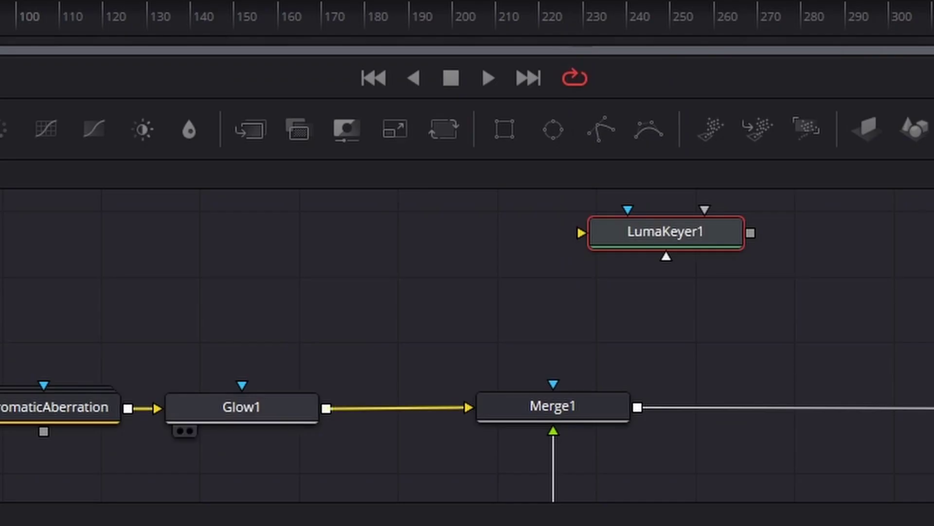
drag(291, 455, 401, 380)
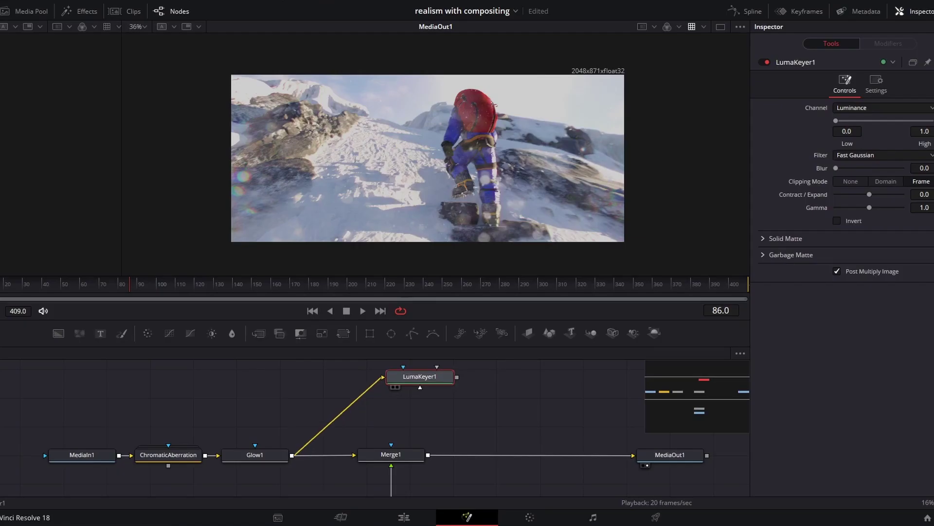
key(2)
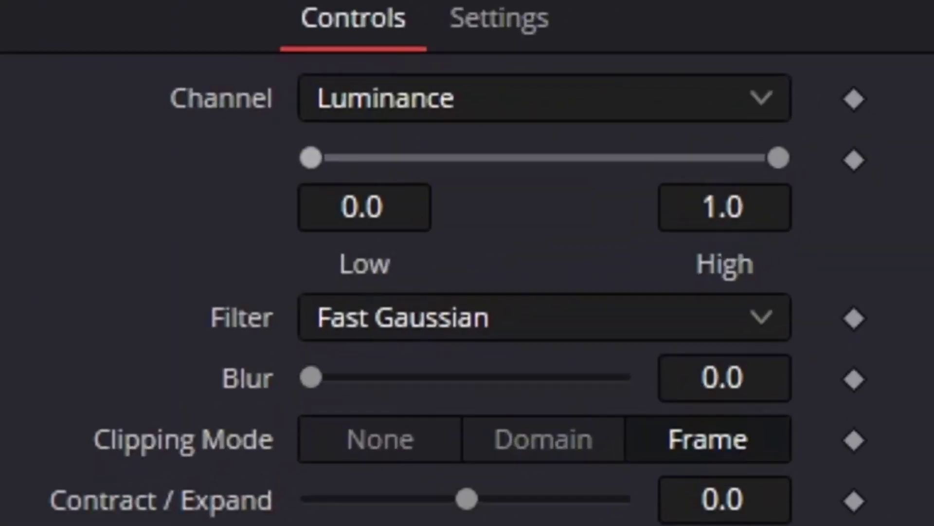
drag(836, 120, 894, 120)
drag(555, 160, 532, 160)
drag(768, 160, 659, 160)
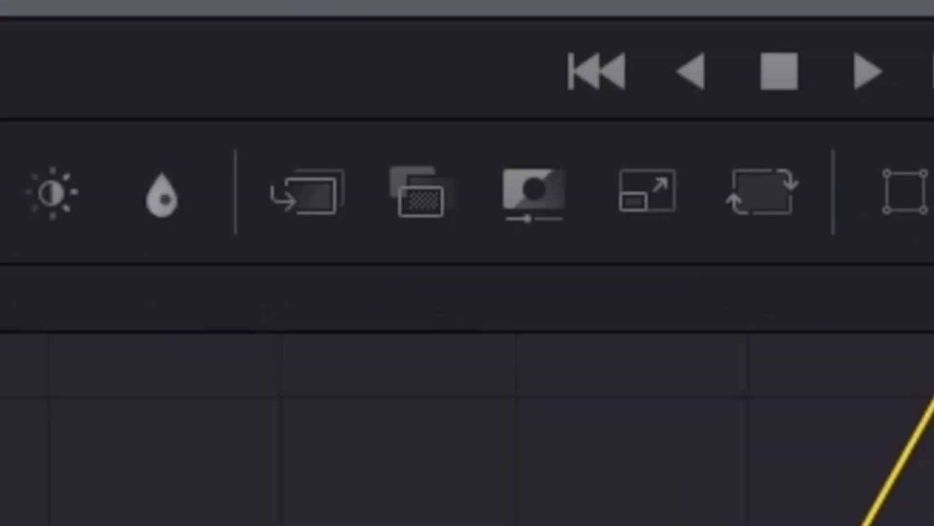
- Blur the luma key with size 48.8 and feed it into Merge1's foreground
click(249, 328)
drag(619, 176, 341, 341)
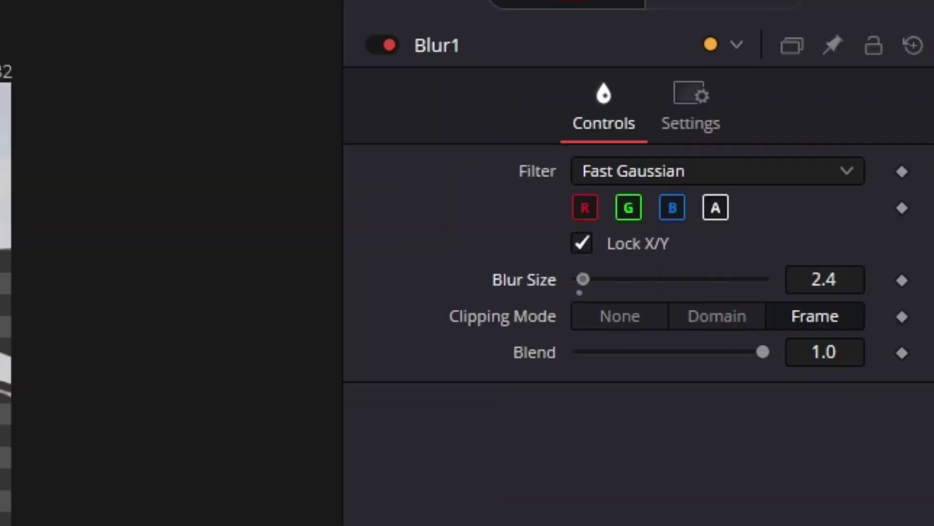
drag(582, 278, 668, 279)
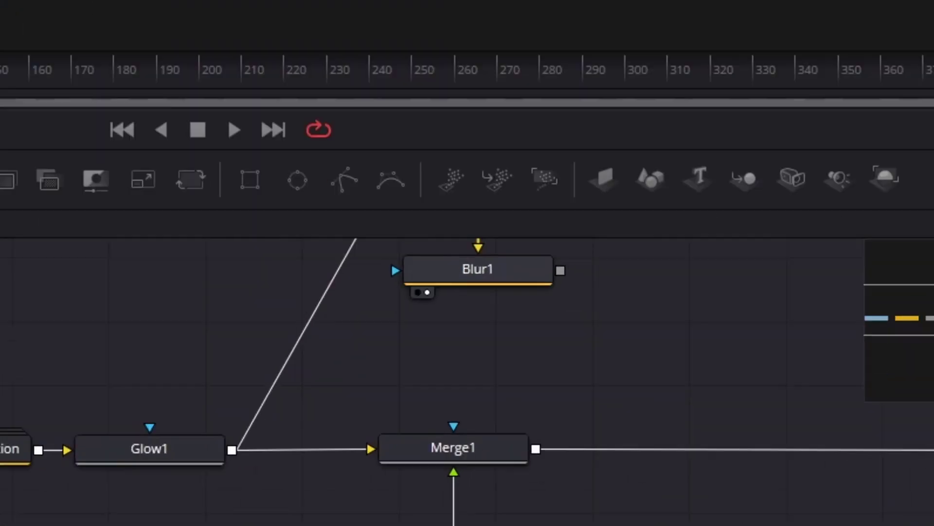
drag(478, 379, 445, 412)
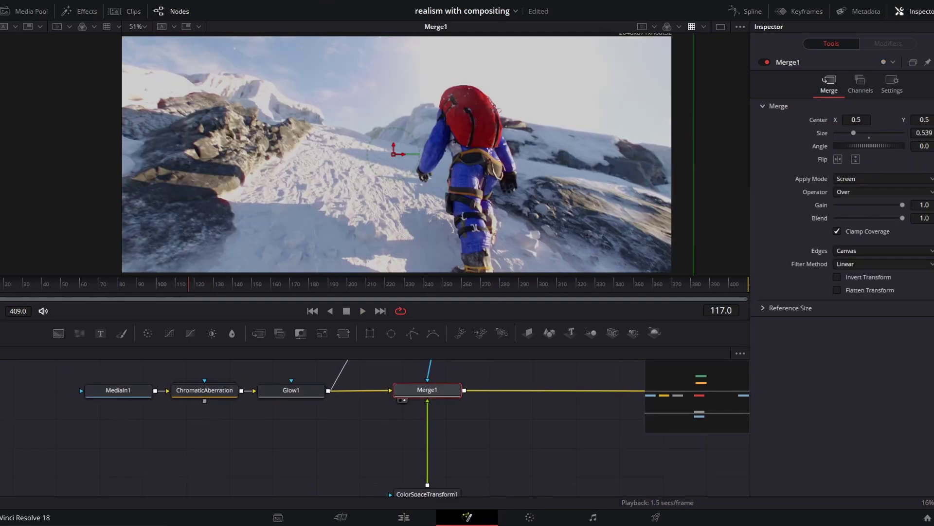
- Brighten the MediaIn2 lens dirt branch with a gain of 3.86
scroll(375, 428, down, 2)
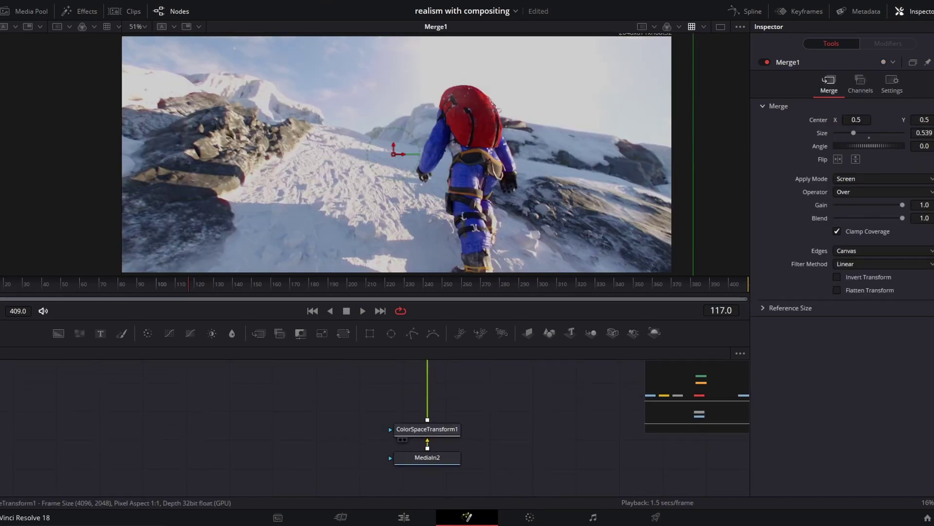
click(425, 430)
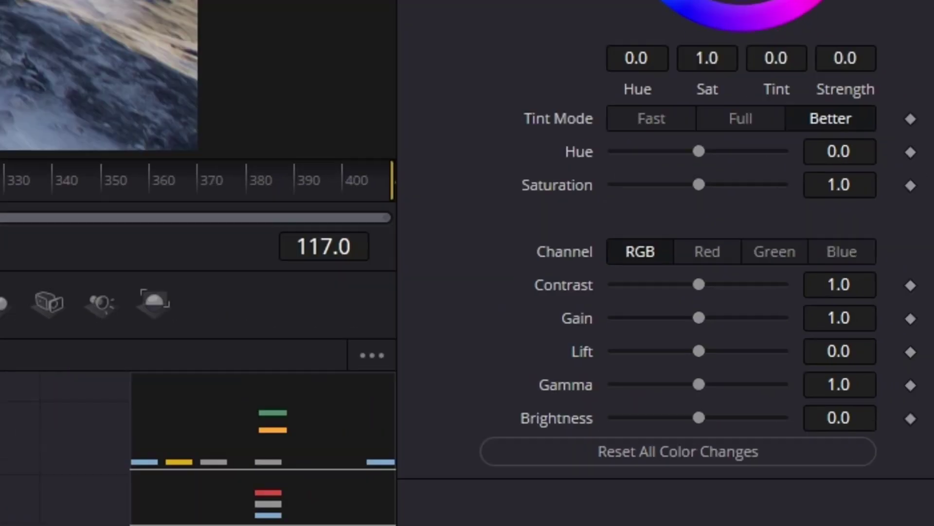
drag(869, 339, 894, 338)
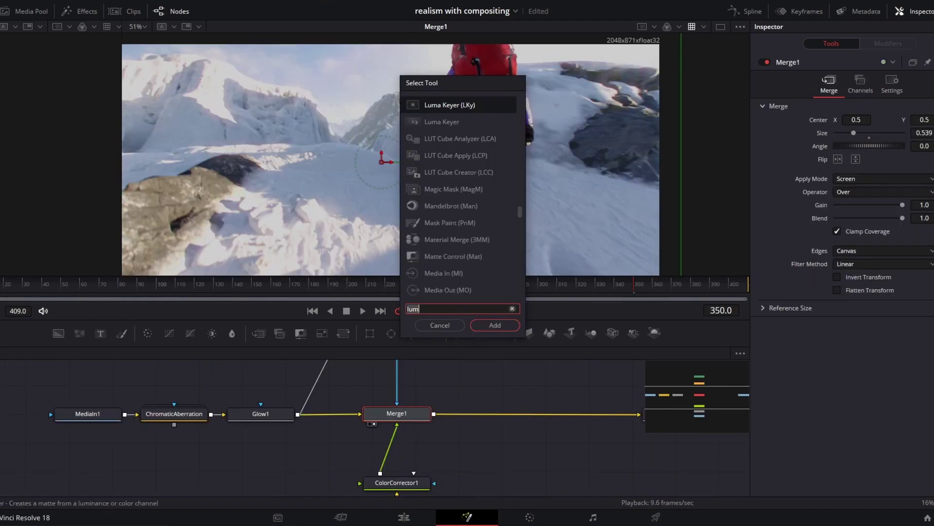
- Add a Film Grain tool with its strength lowered
text(grain)
key(ctrl+a)
text(Film Grain)
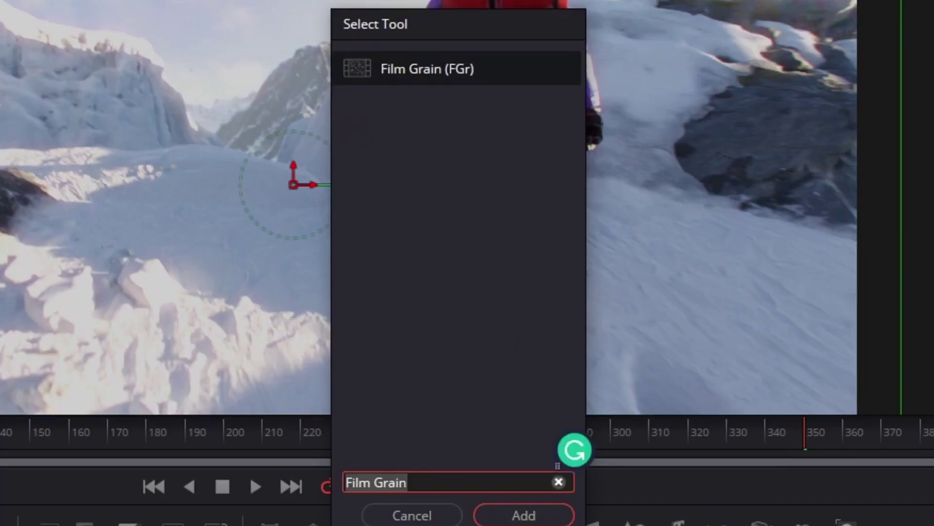
key(Return)
drag(616, 266, 605, 267)
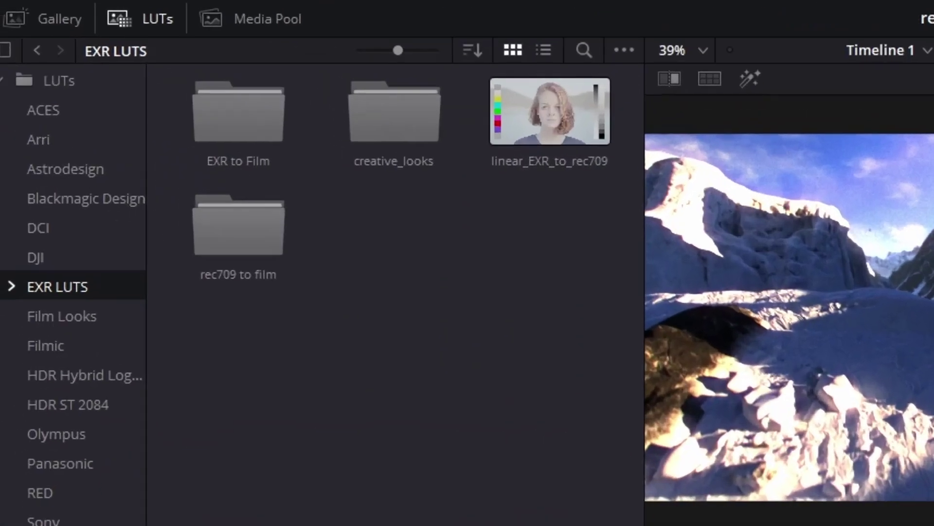
- Open the creative_looks LUT folder, go to 01:00:12:04 and add a serial node before the LUT
double_click(394, 114)
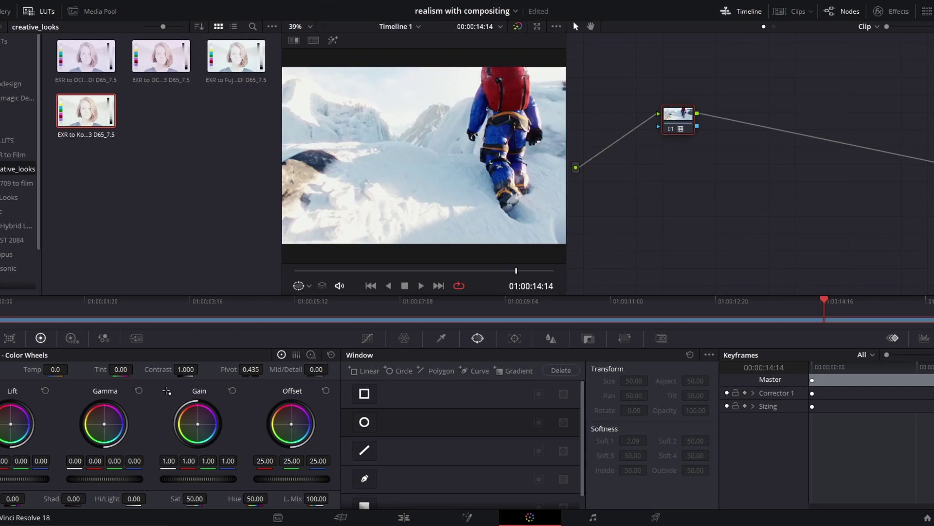
click(40, 10)
click(684, 300)
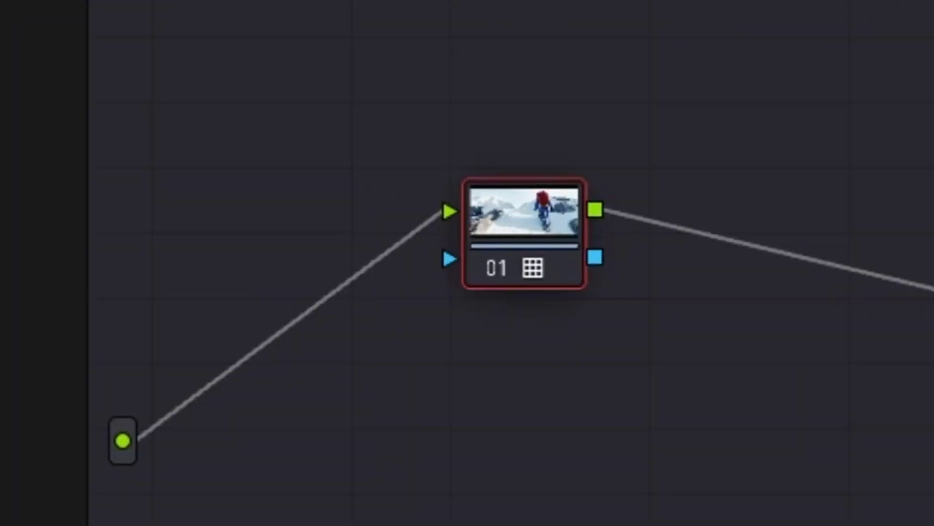
key(shift+s)
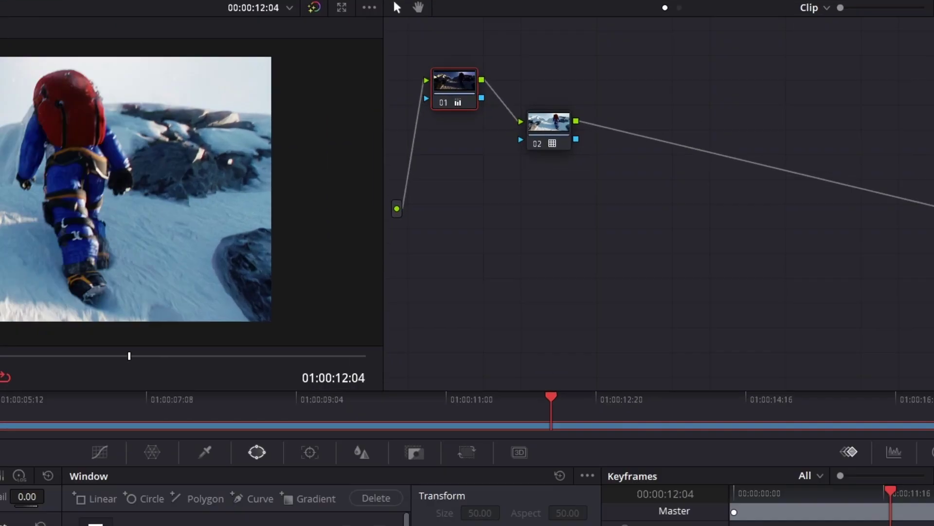
- Add a serial node after node 02 with a Circle window stretched into a wide ellipse
click(549, 129)
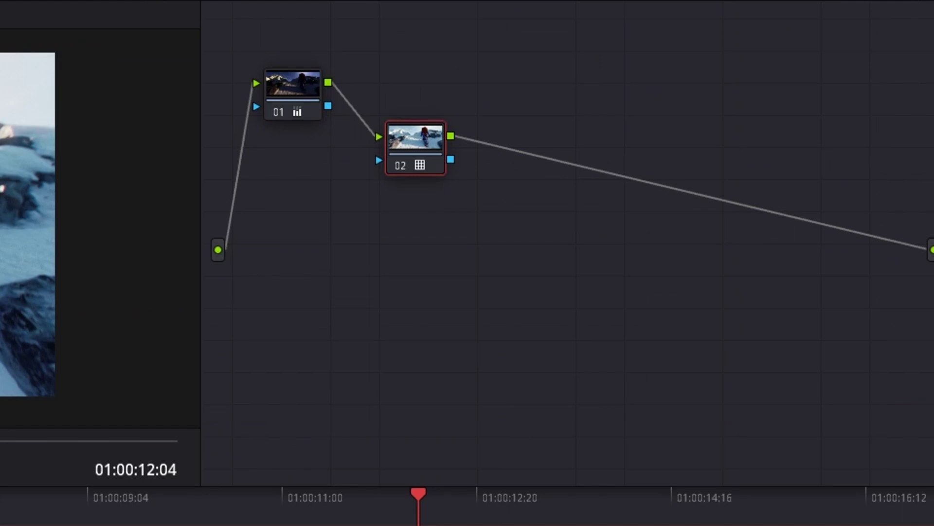
key(alt+s)
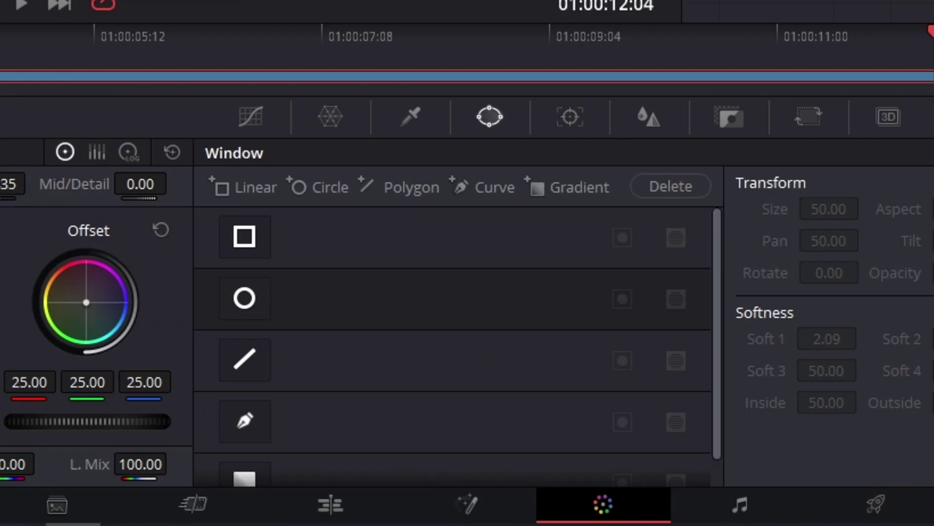
click(364, 422)
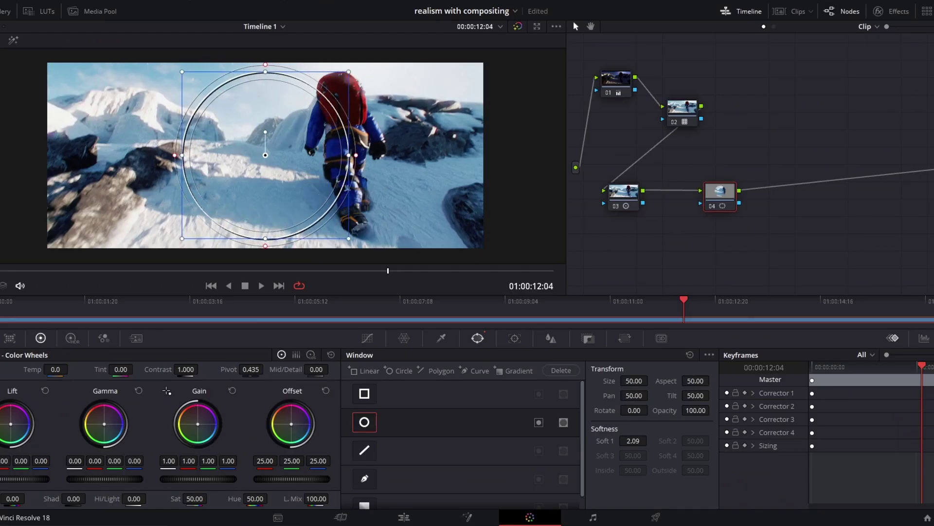
drag(339, 155, 501, 155)
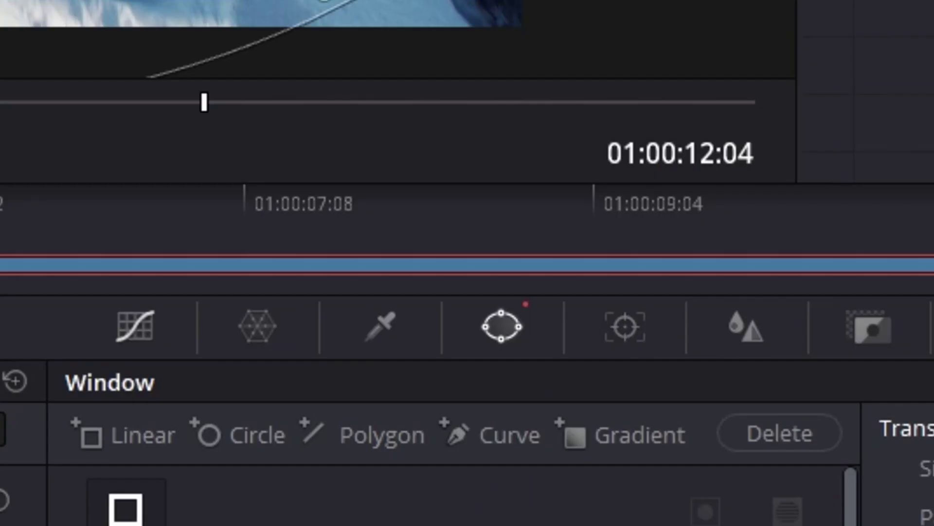
- Pull down the custom curve to darken the shadows
click(136, 326)
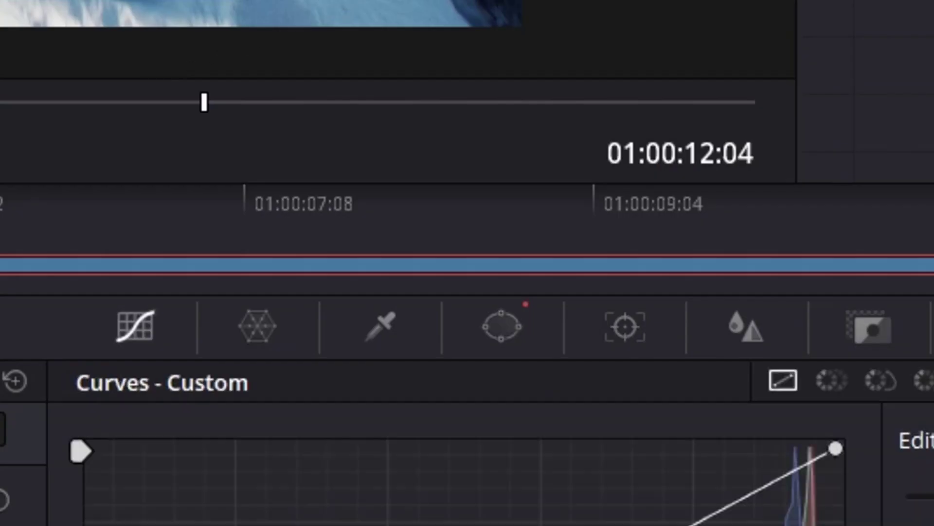
click(694, 121)
click(774, 287)
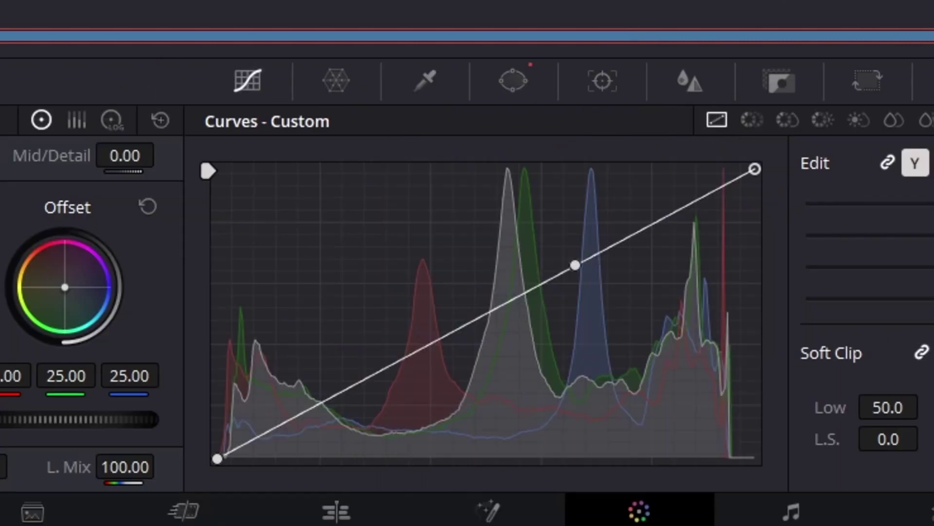
drag(199, 265, 57, 403)
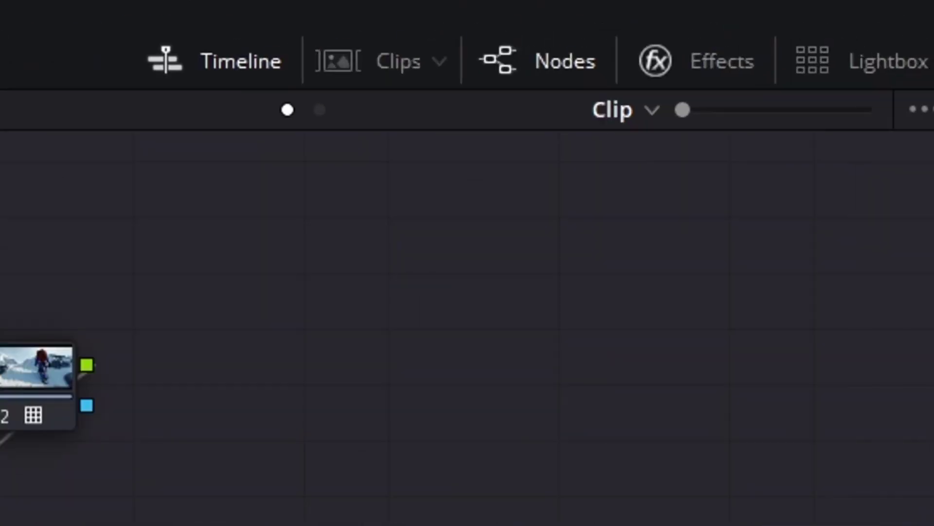
- Apply the Radial Blur effect to node 04
click(655, 61)
click(858, 108)
text(rad)
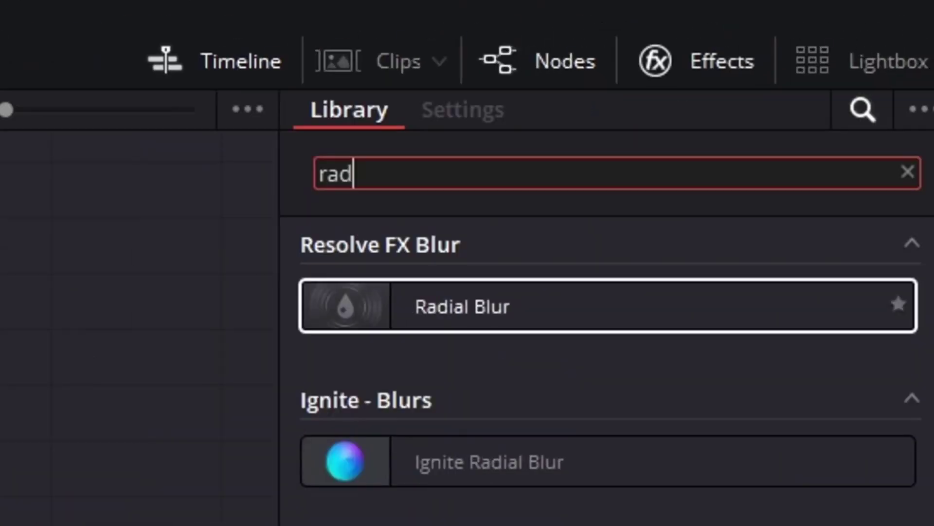
drag(449, 308, 437, 255)
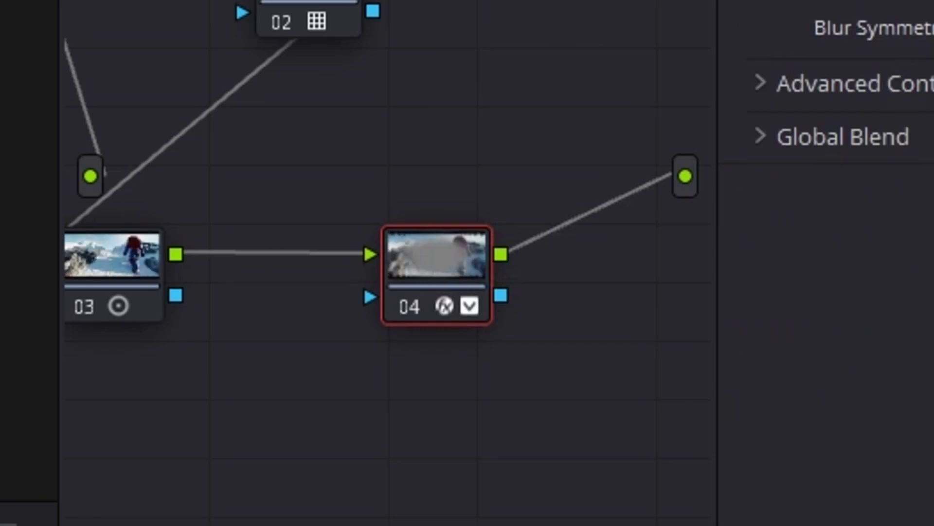